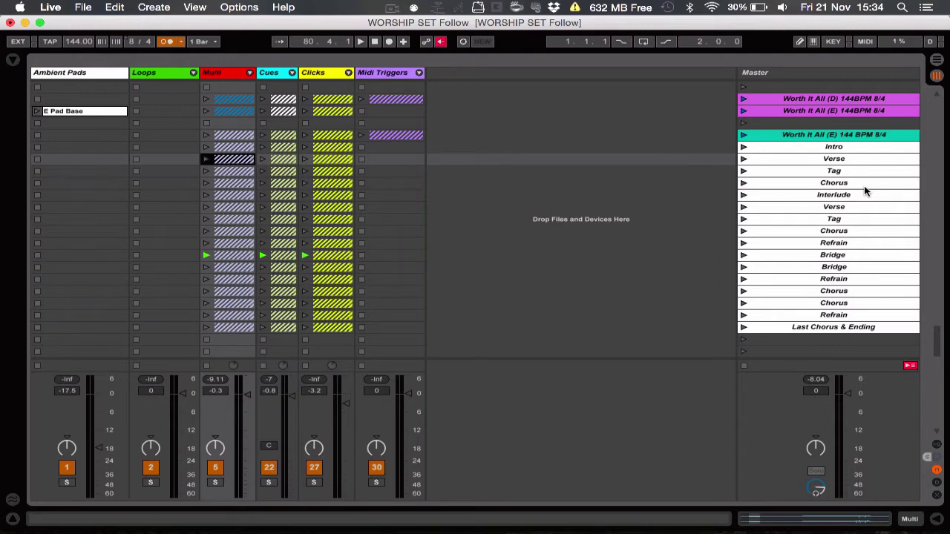
Launch the Intro scene of Worth It All (E) and jump playback to the song's second Verse scene
left_click(743, 147)
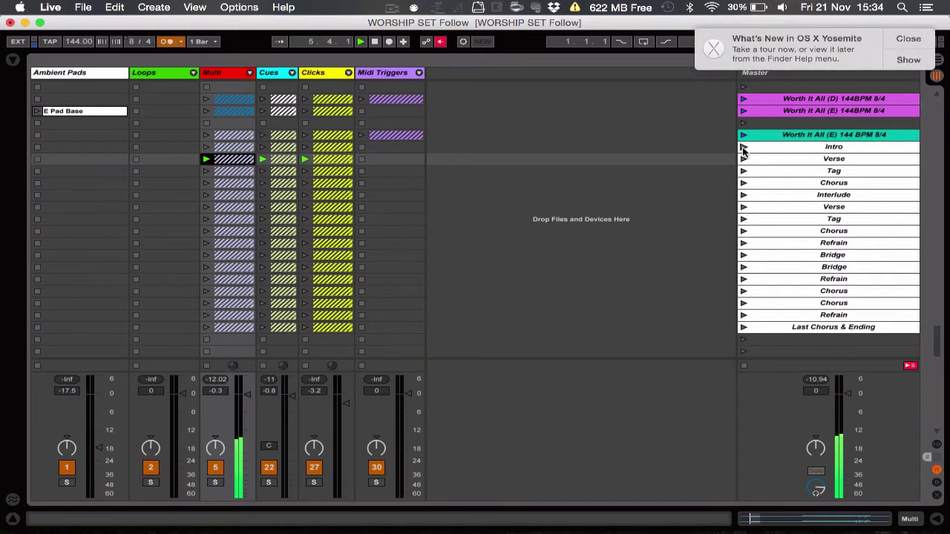
left_click(910, 41)
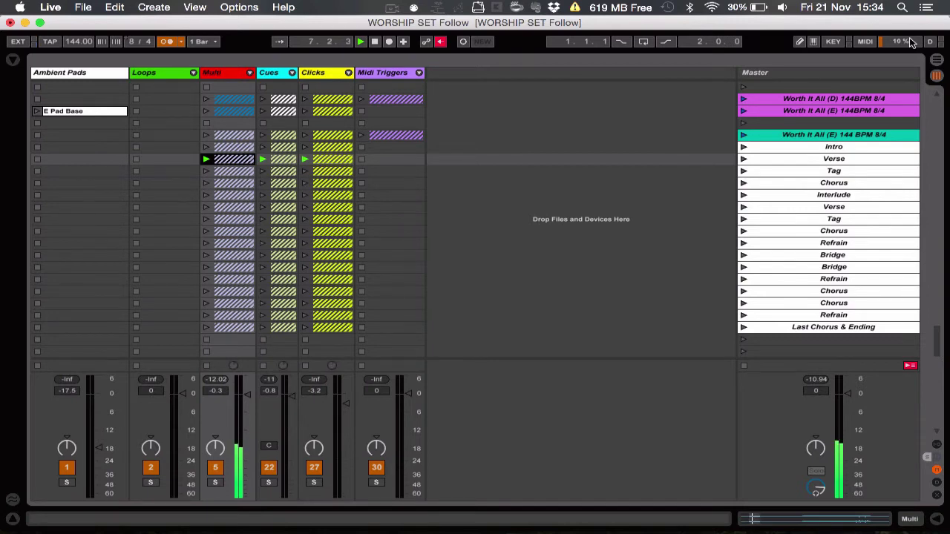
left_click(742, 208)
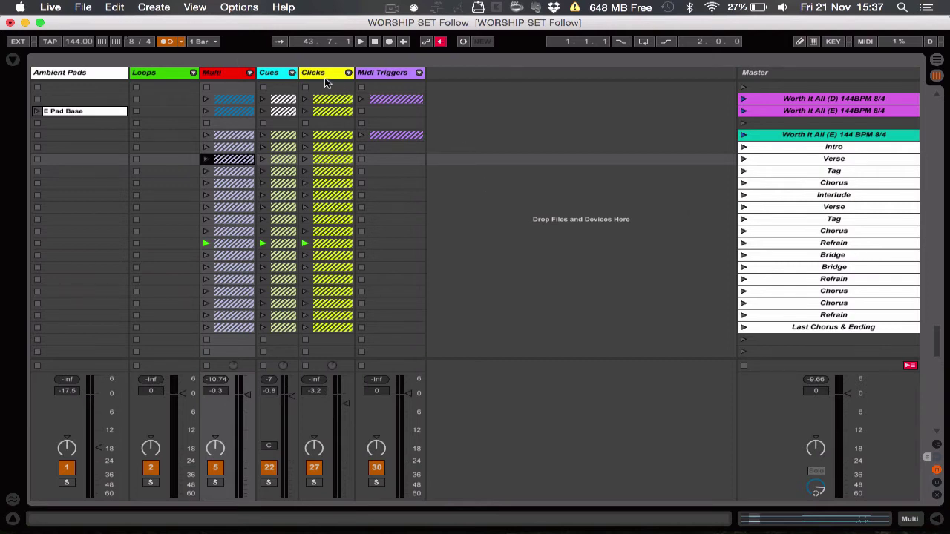
Unfold the Cues group and inspect the cue track's Follow device and the first Guide clip of Worth It All (E)
left_click(292, 73)
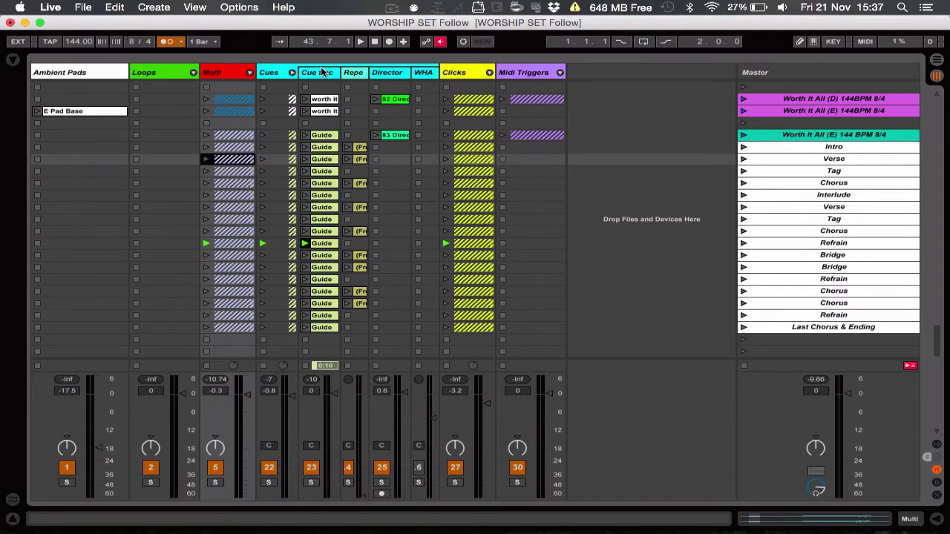
double_click(322, 72)
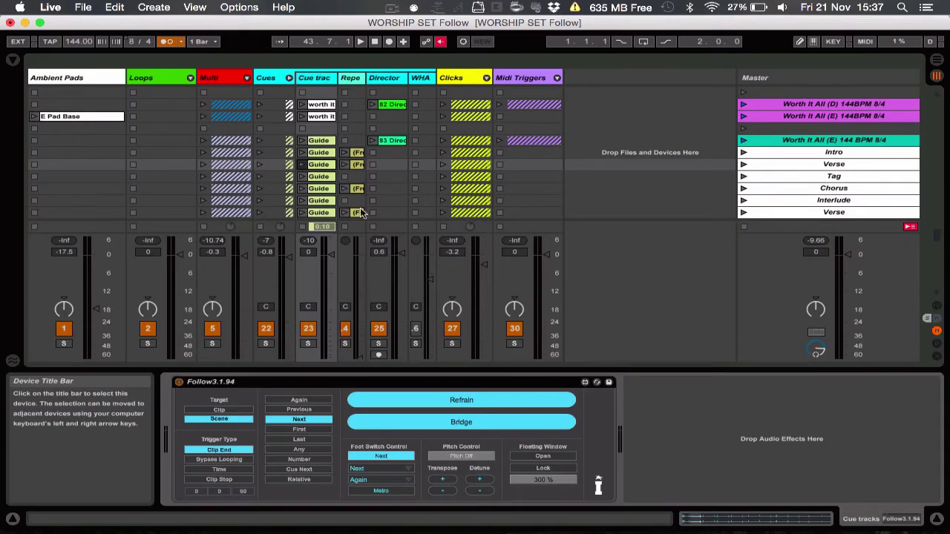
double_click(324, 143)
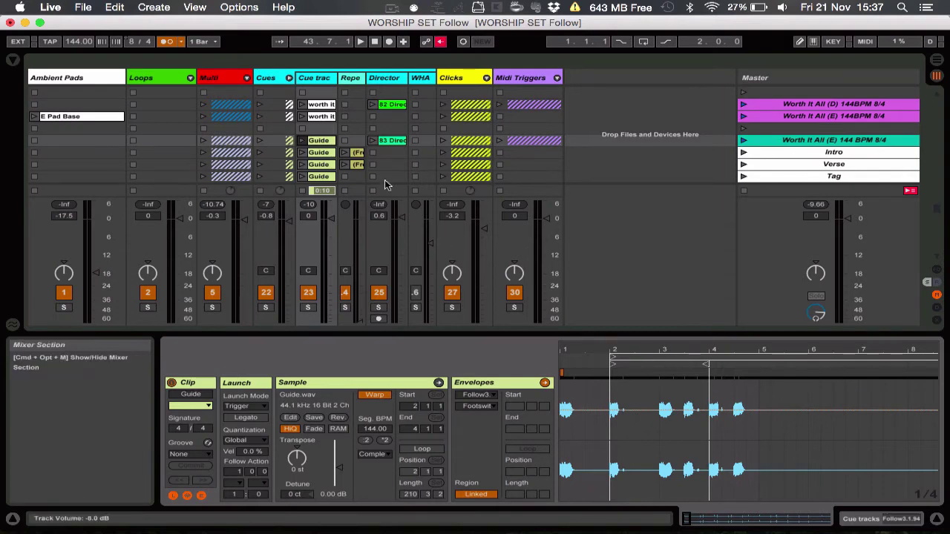
Unfold the Multi group, compare the start and end markers of the first four Piano clips, and fold the group again
left_click(246, 77)
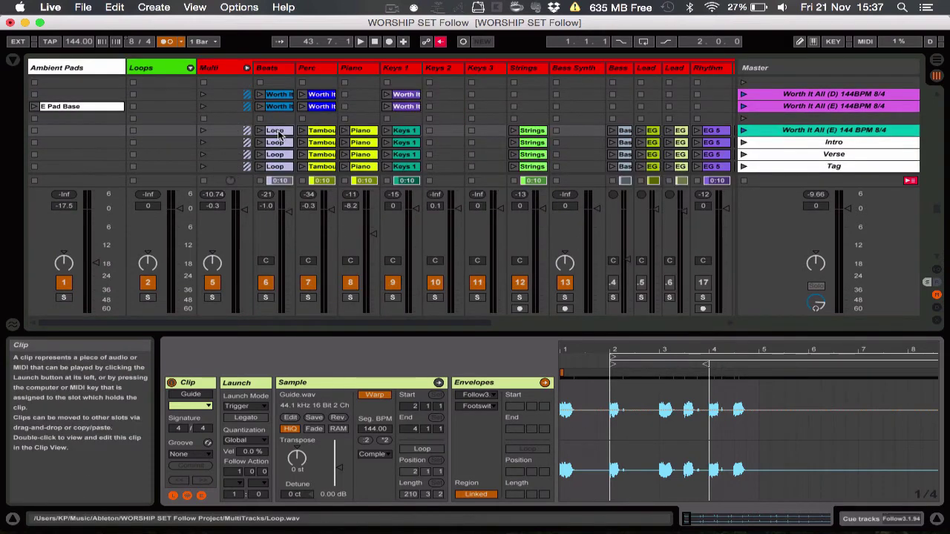
left_click(362, 132)
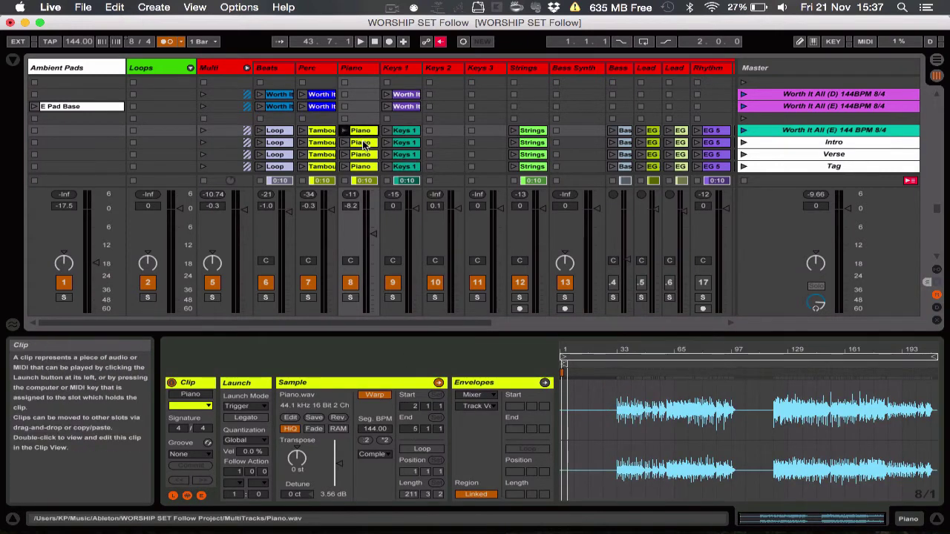
left_click(363, 144)
left_click(367, 157)
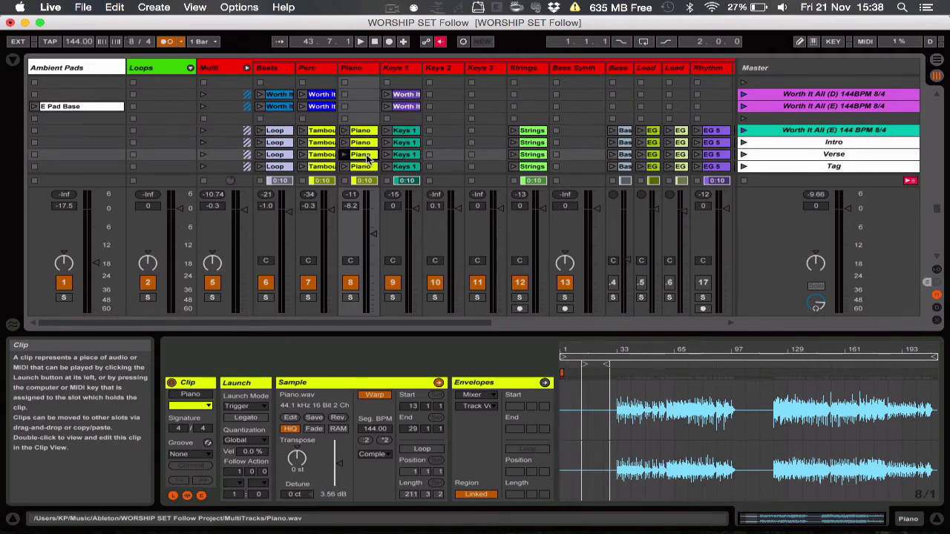
left_click(367, 166)
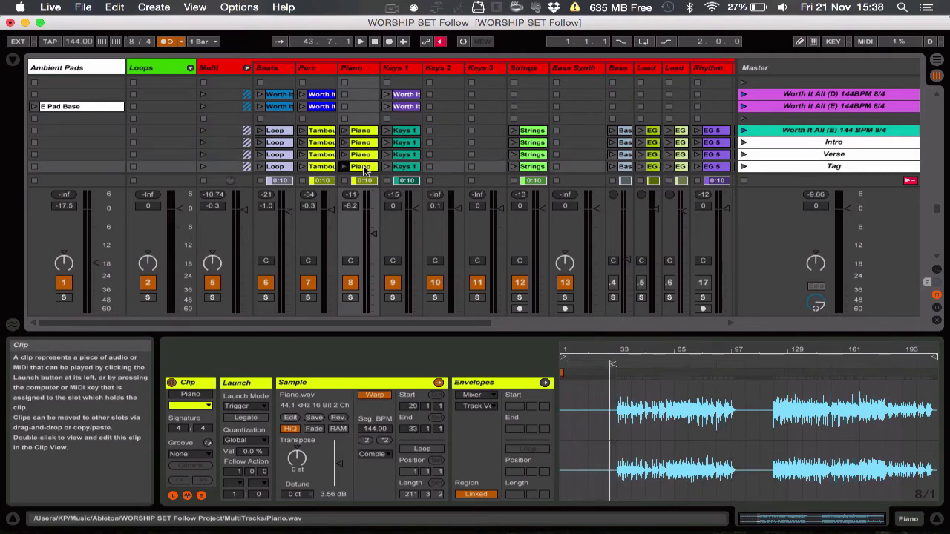
left_click(363, 132)
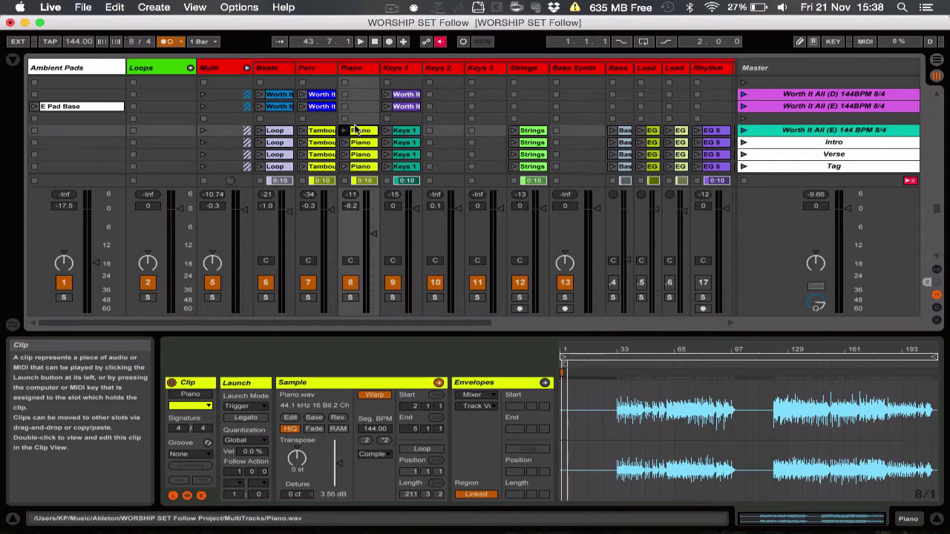
left_click(248, 68)
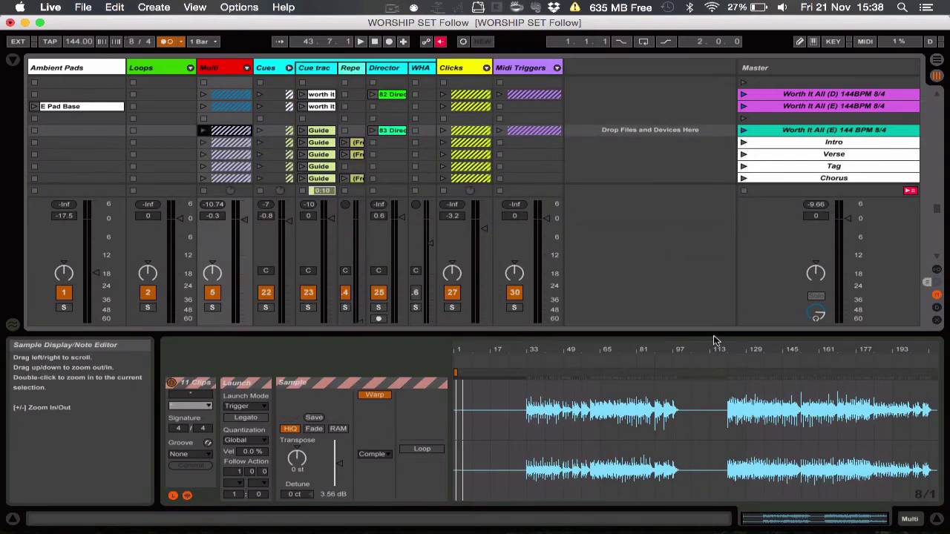
Examine the cue track's Follow device and the envelope controls it offers in the first Guide clip of Worth It All (E)
left_click(322, 71)
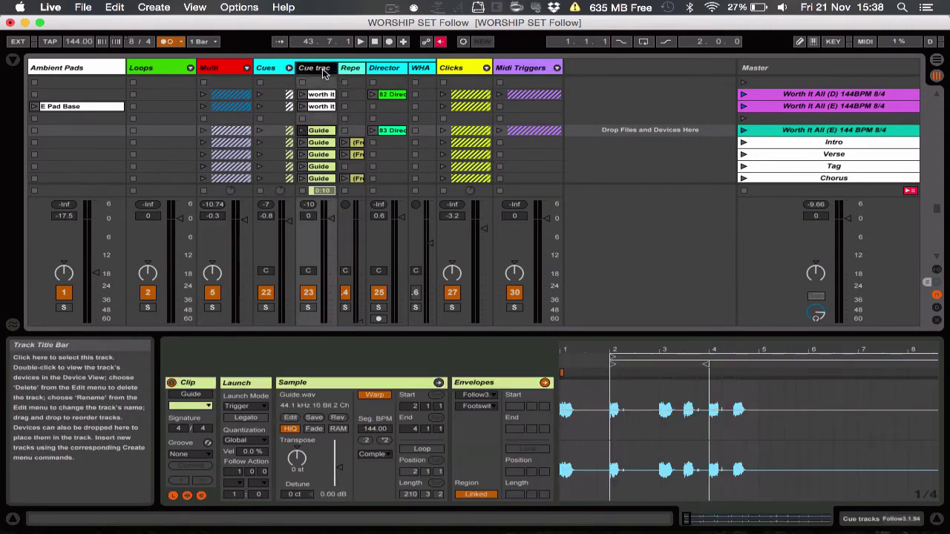
left_click(906, 518)
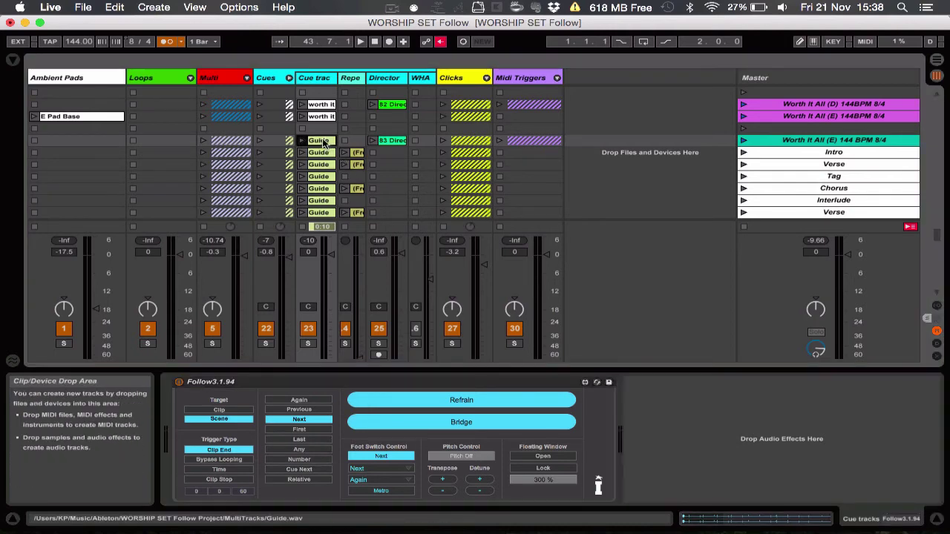
double_click(323, 143)
left_click(488, 409)
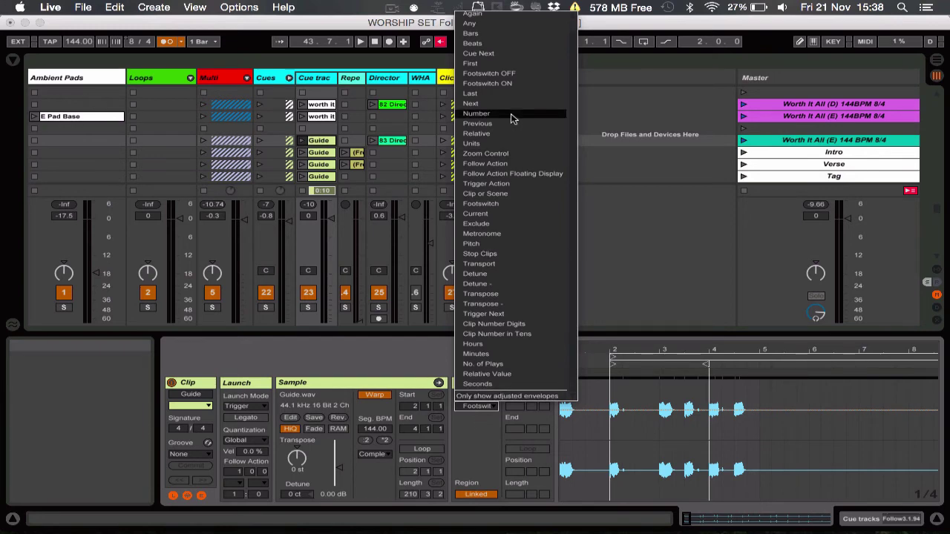
left_click(490, 441)
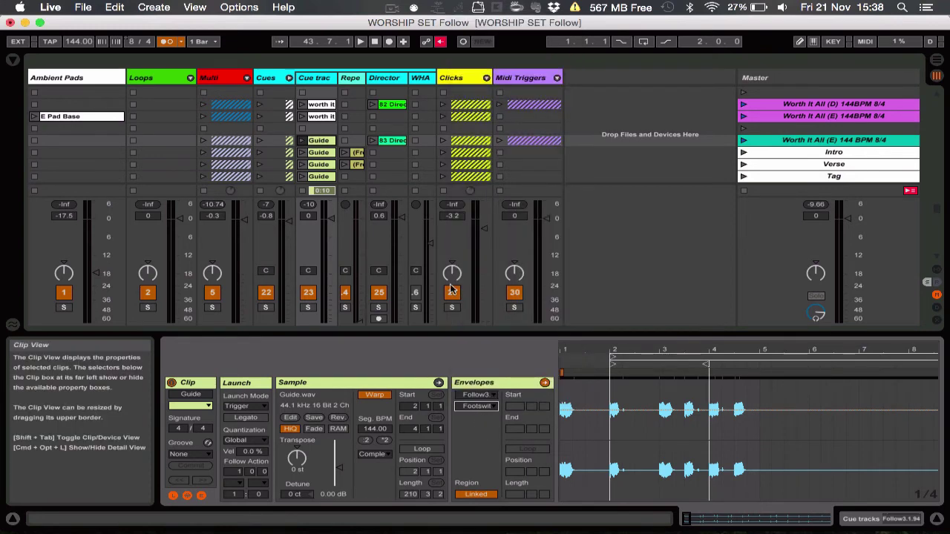
Check the footswitch controls of the Follow device in MIDI map mode and leave the mode
left_click(897, 520)
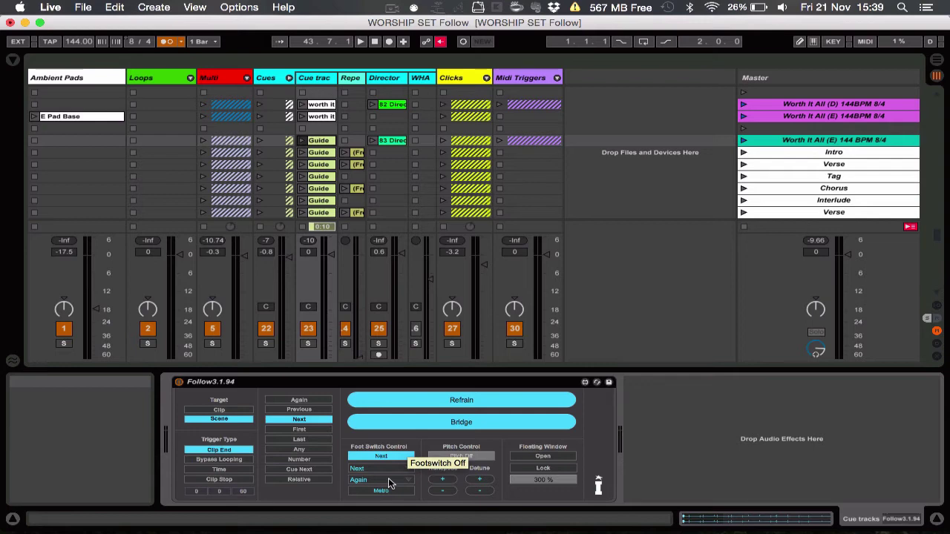
left_click(866, 40)
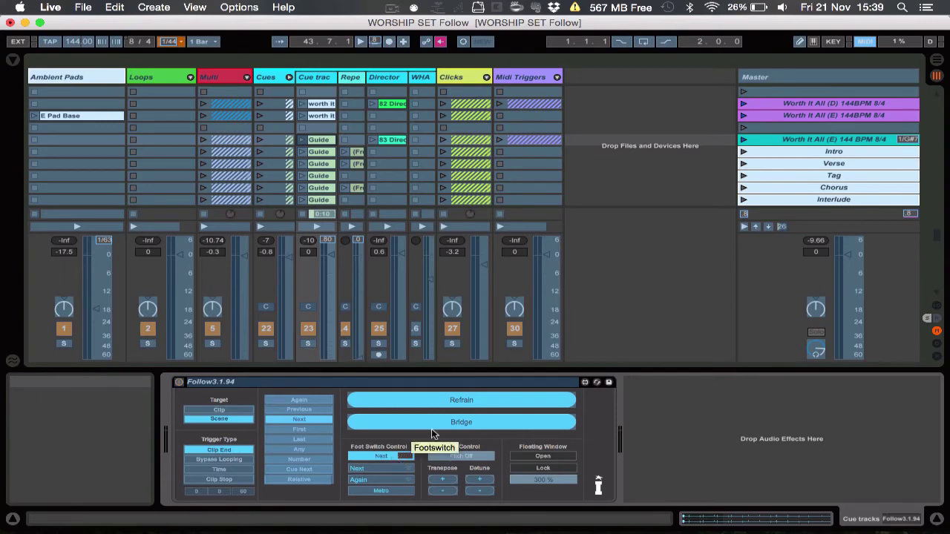
left_click(868, 45)
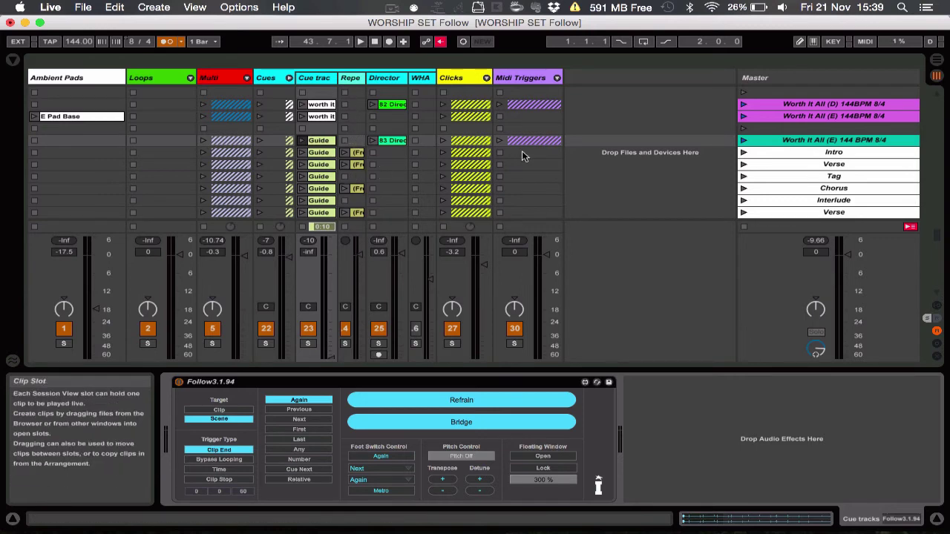
Inspect the Intro's repeat cue clip and the cue track's Follow device, and hide the detail view
left_click(365, 154)
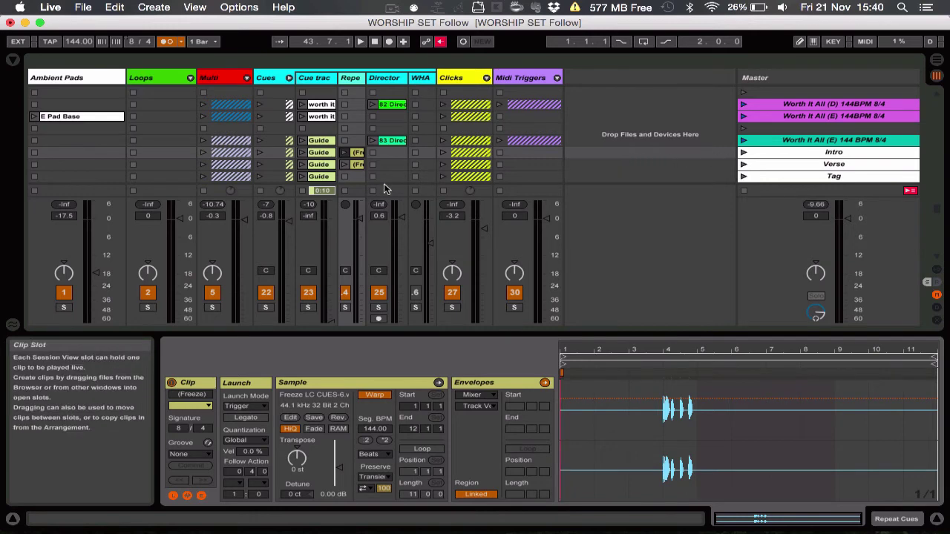
left_click(331, 80)
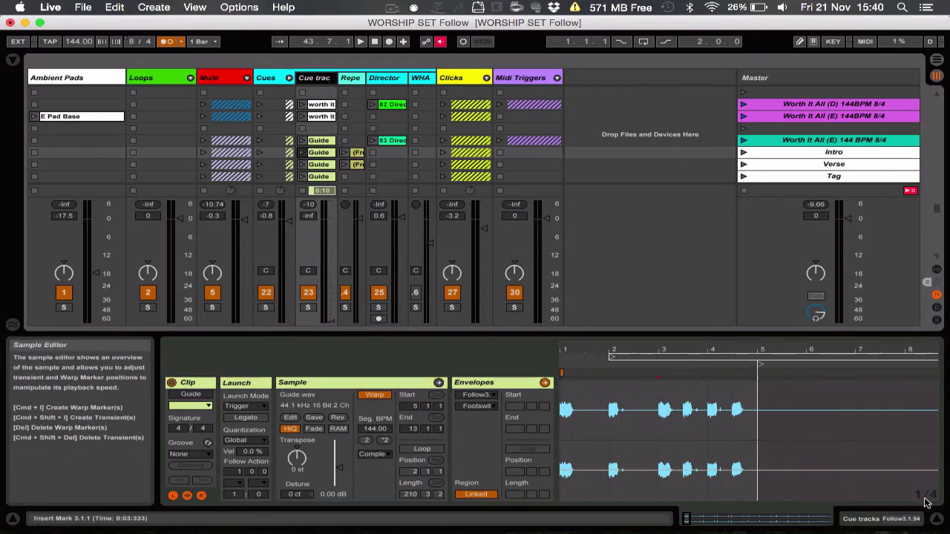
left_click(757, 519)
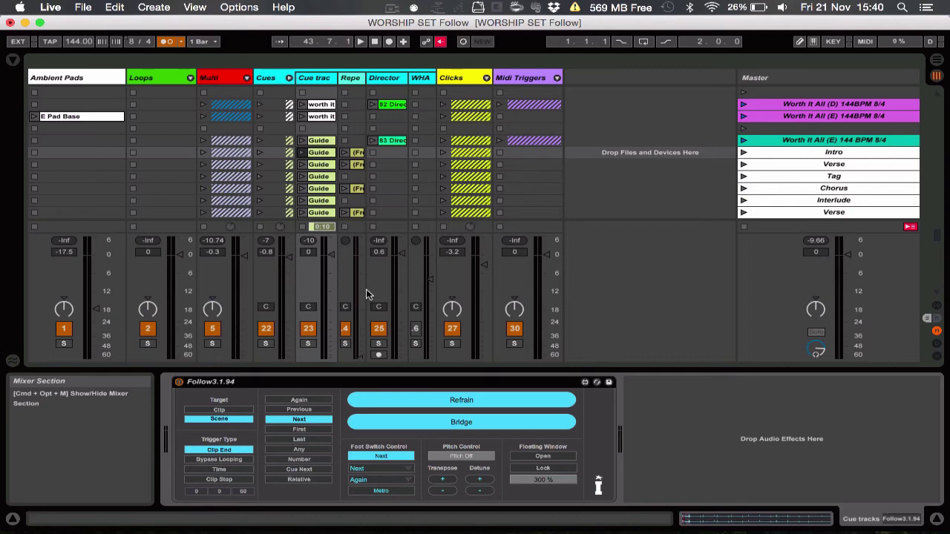
left_click(937, 522)
Examine the Follow envelope controls available in the Guide clip of This is Our God (E) in the setlist, and hide the detail view
scroll(653, 178, "down", 15)
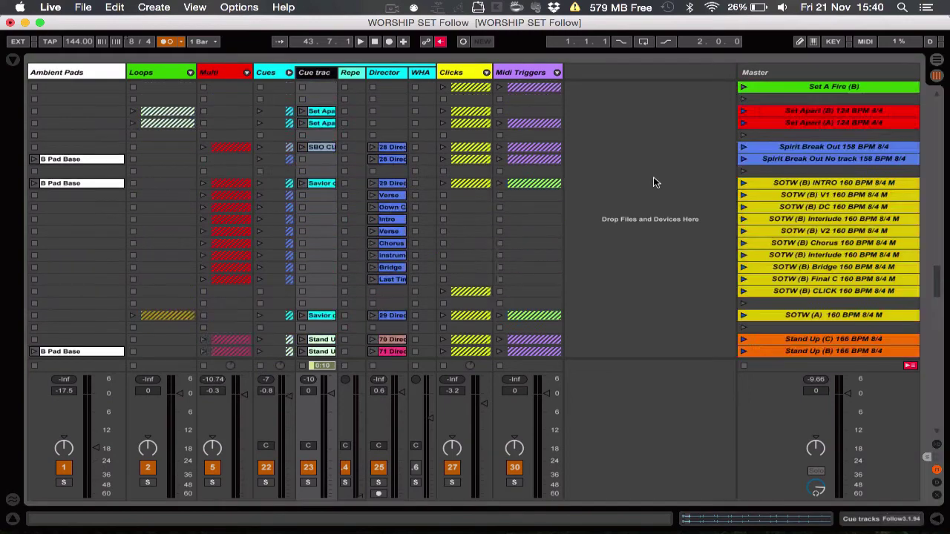
scroll(653, 183, "up", 10)
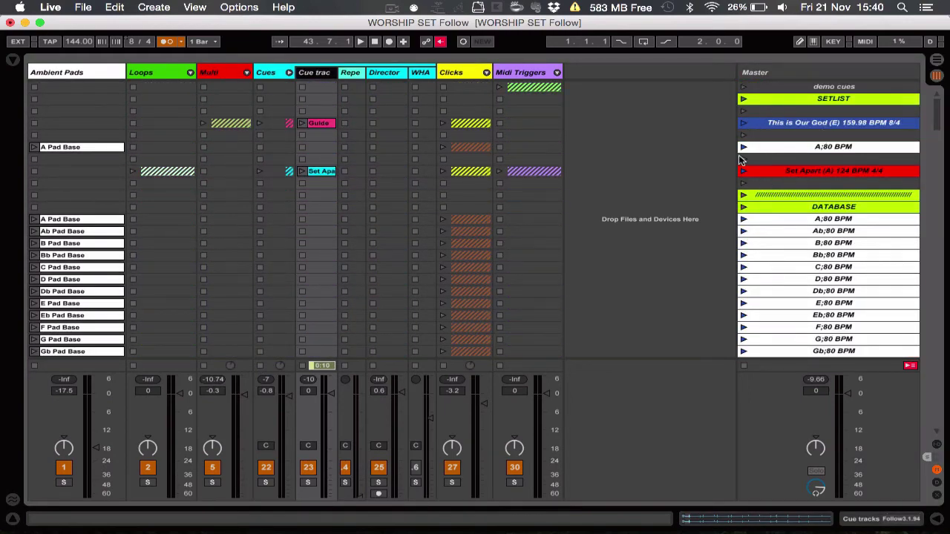
scroll(742, 163, "down", 5)
scroll(740, 160, "up", 5)
double_click(319, 125)
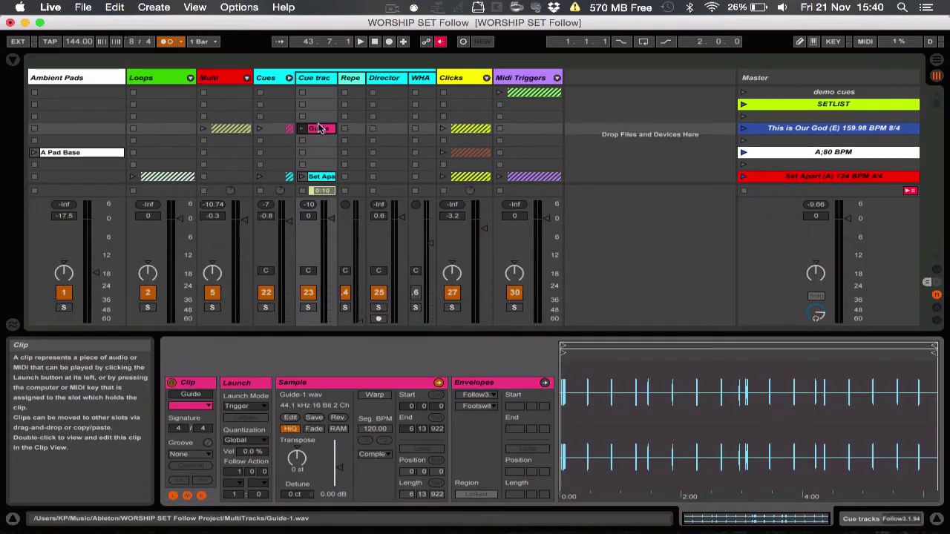
left_click(911, 519)
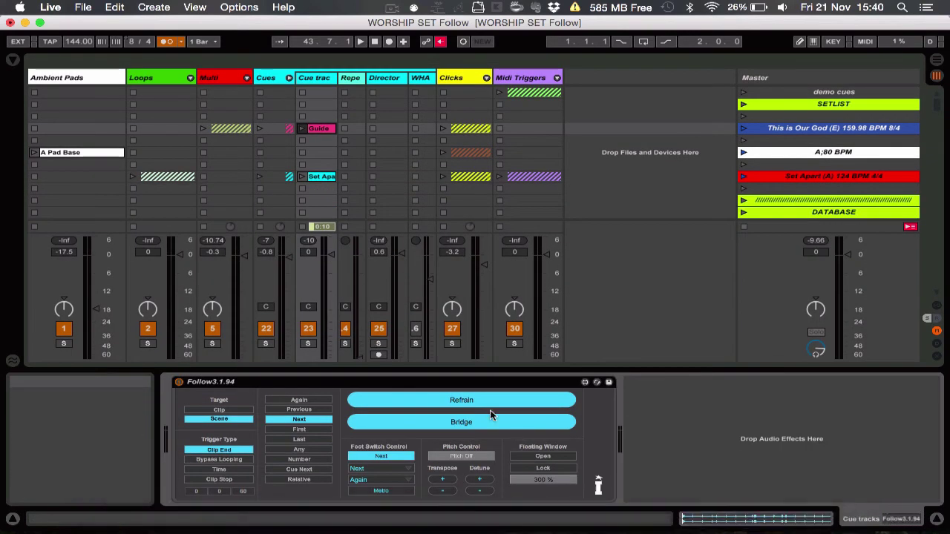
left_click(315, 130)
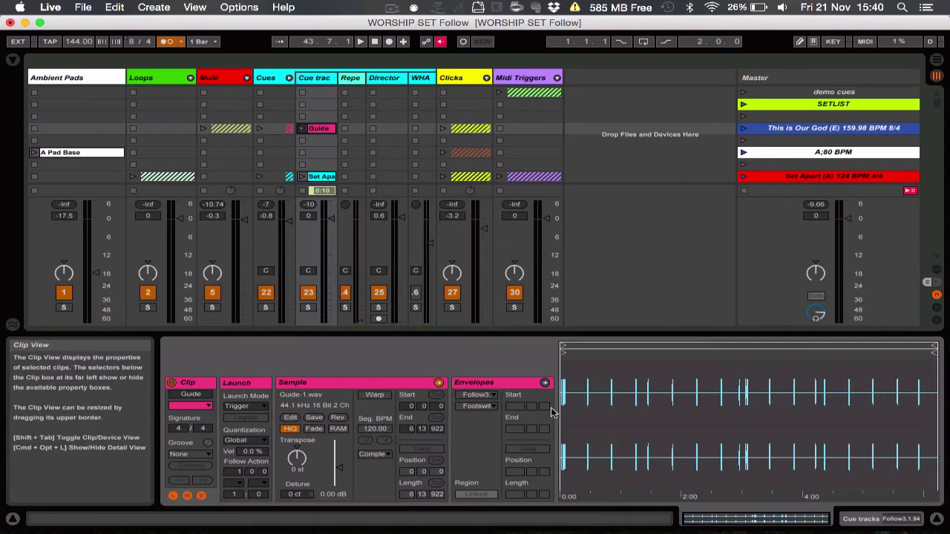
left_click(475, 407)
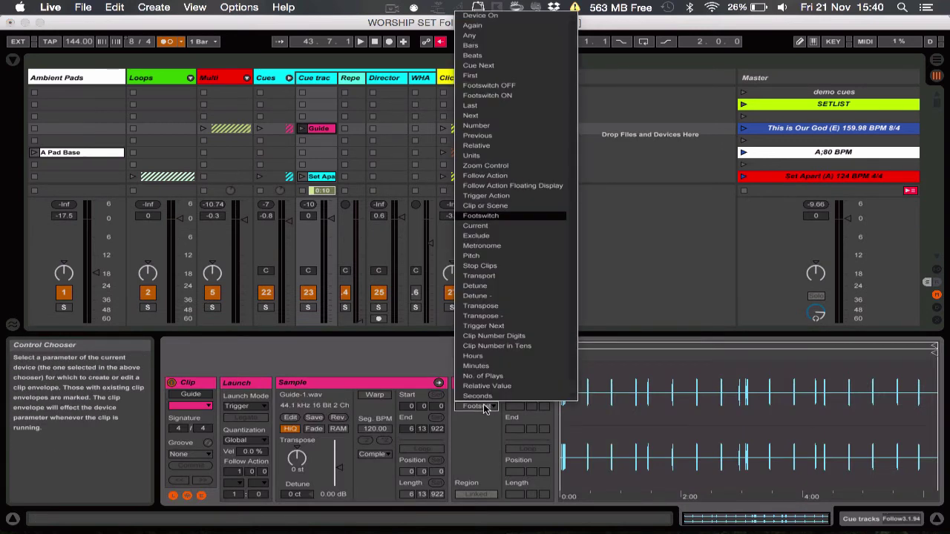
left_click(478, 428)
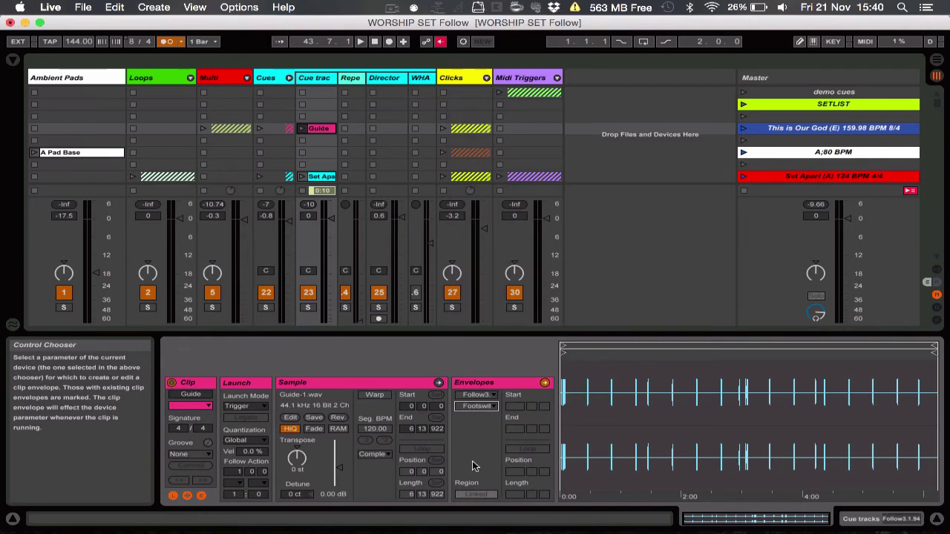
left_click(936, 521)
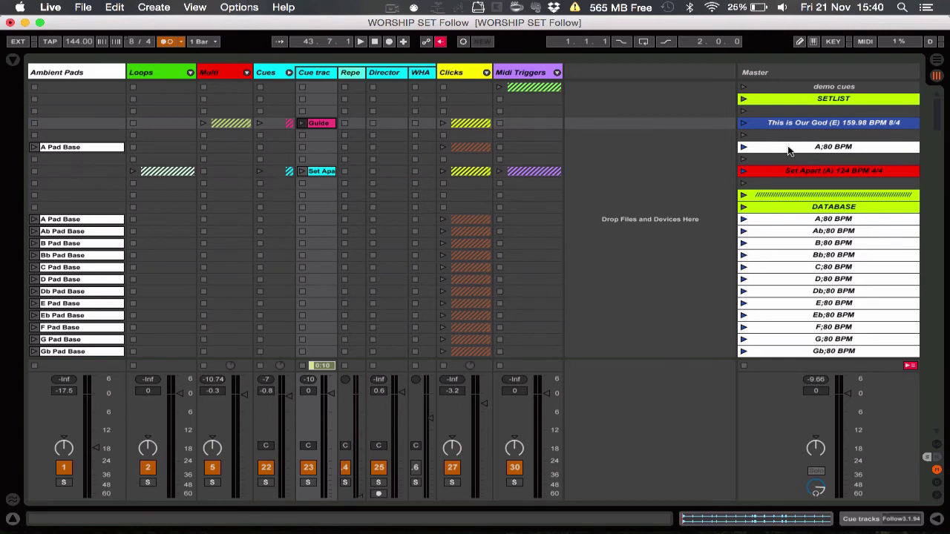
Return to the Worth It All scenes and open the floating window of the cue track's Follow device
scroll(787, 145, "down", 20)
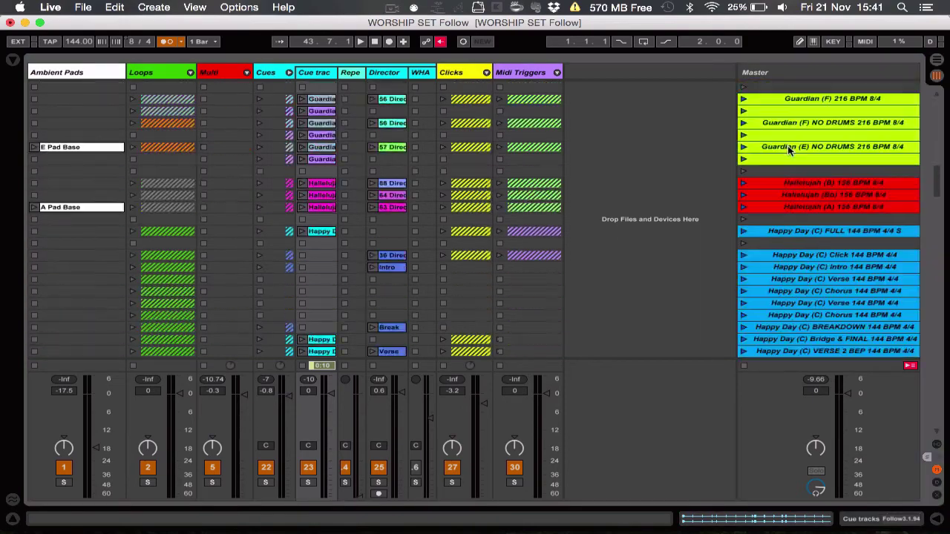
scroll(788, 145, "up", 15)
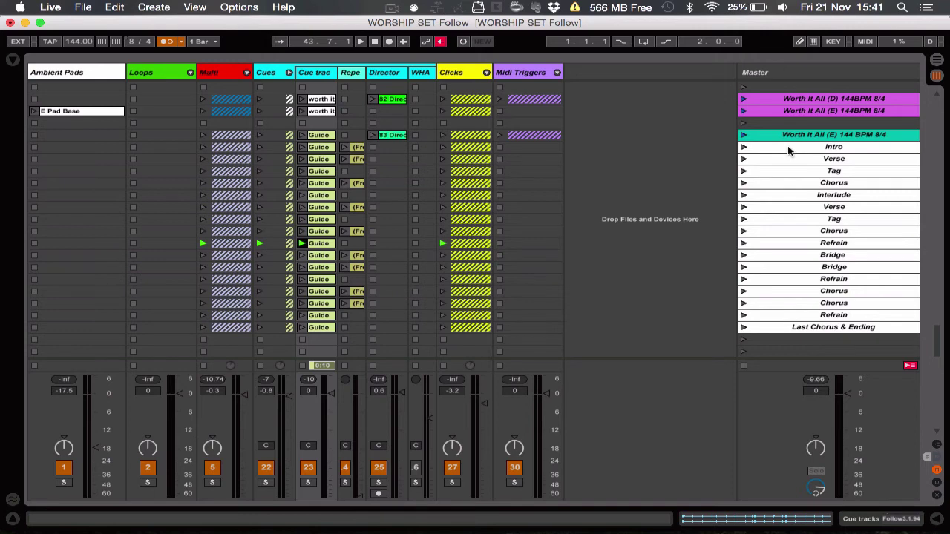
left_click(884, 519)
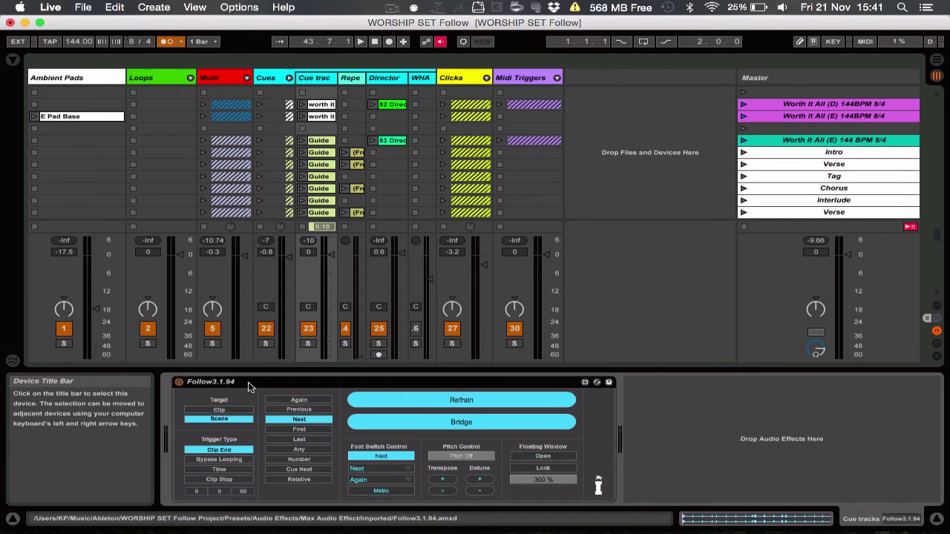
left_click(548, 457)
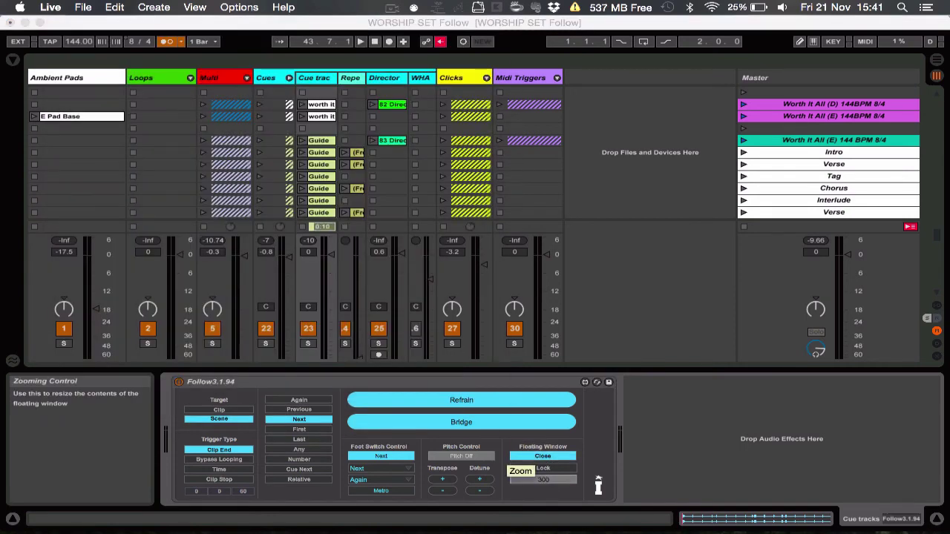
left_click(535, 458)
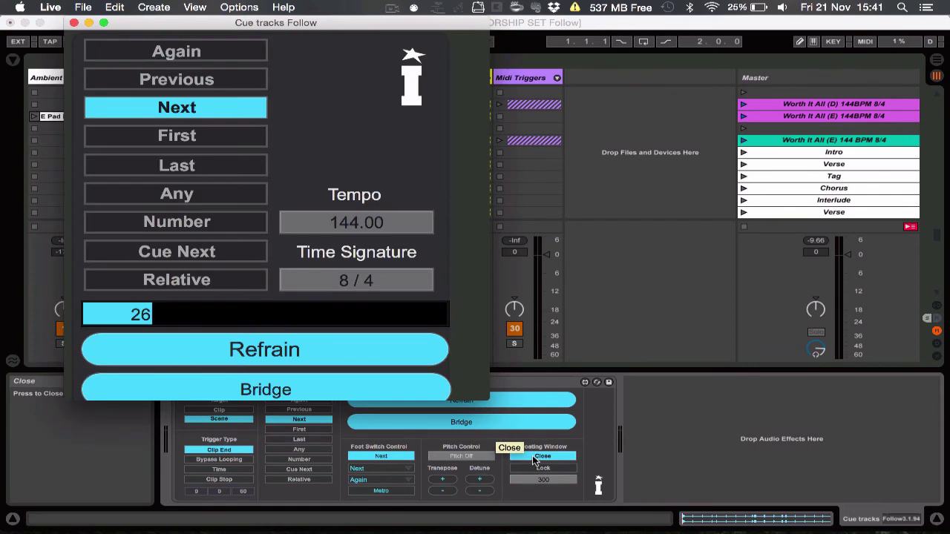
Move the floating Follow window clear of the track list, enlarge it to show both section names fully, and lock it on top
left_click_drag(343, 33, 665, 52)
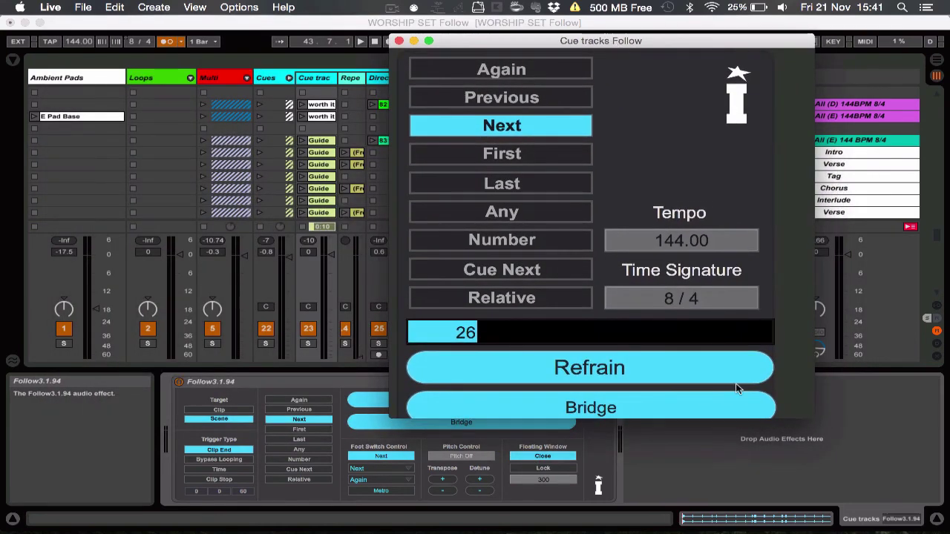
left_click_drag(807, 415, 818, 467)
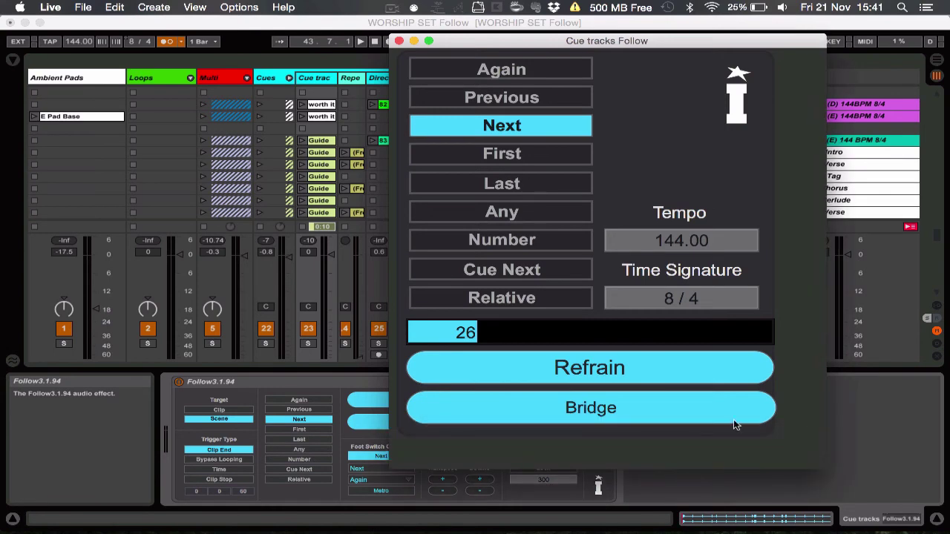
left_click_drag(562, 46, 659, 42)
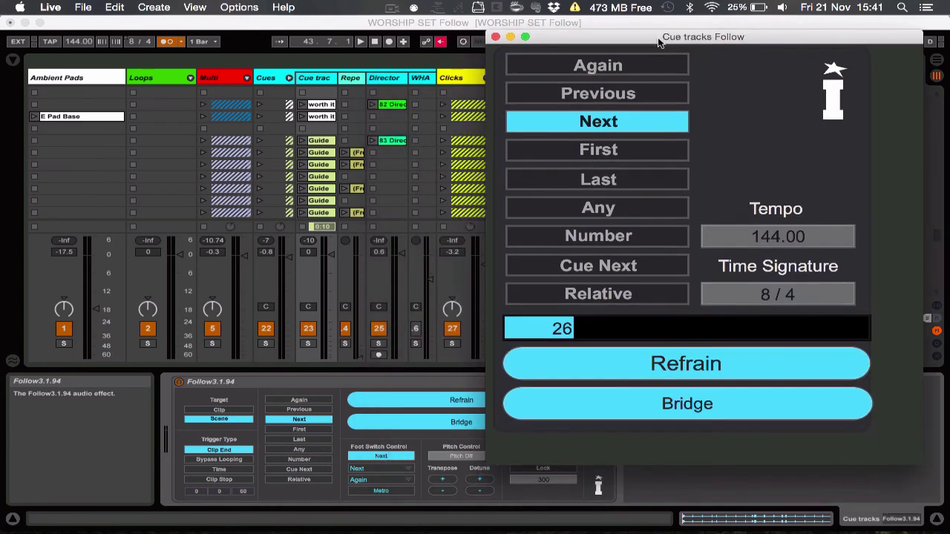
left_click(539, 472)
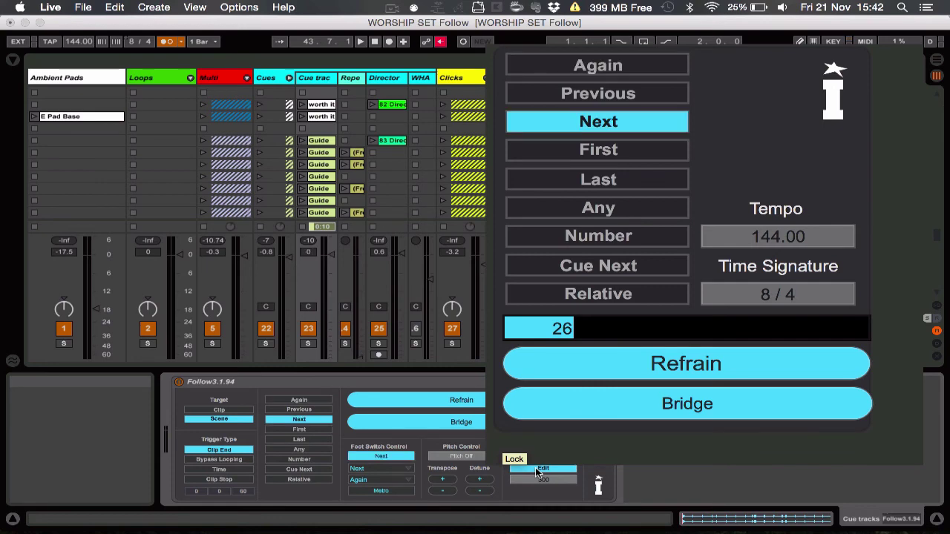
Play the Worth It All (E) sections while watching the floating Follow display, and close the unlocked window after stopping playback
key("Return")
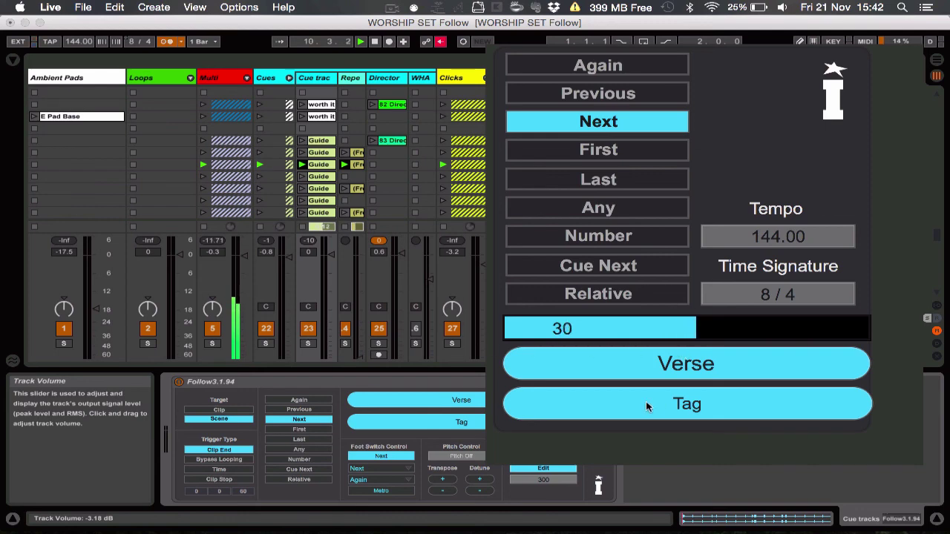
left_click(698, 404)
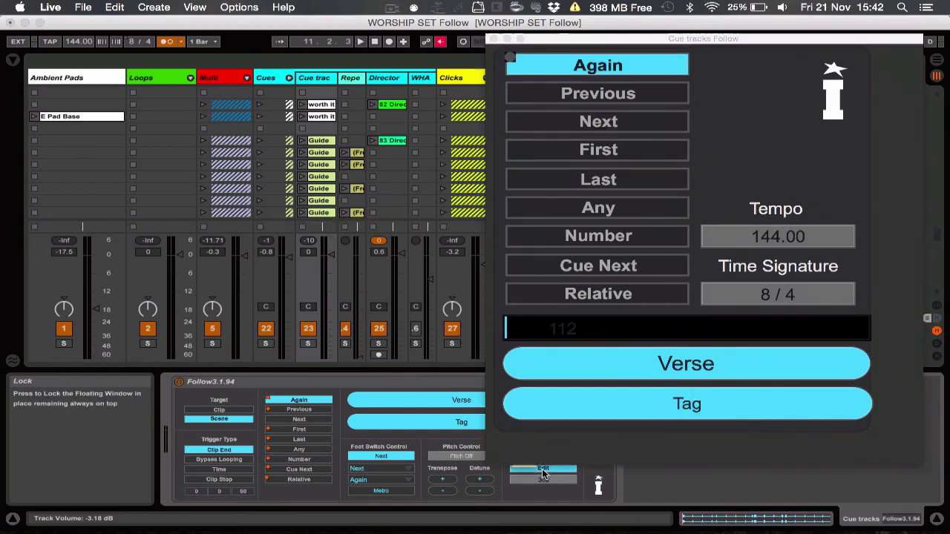
left_click(492, 38)
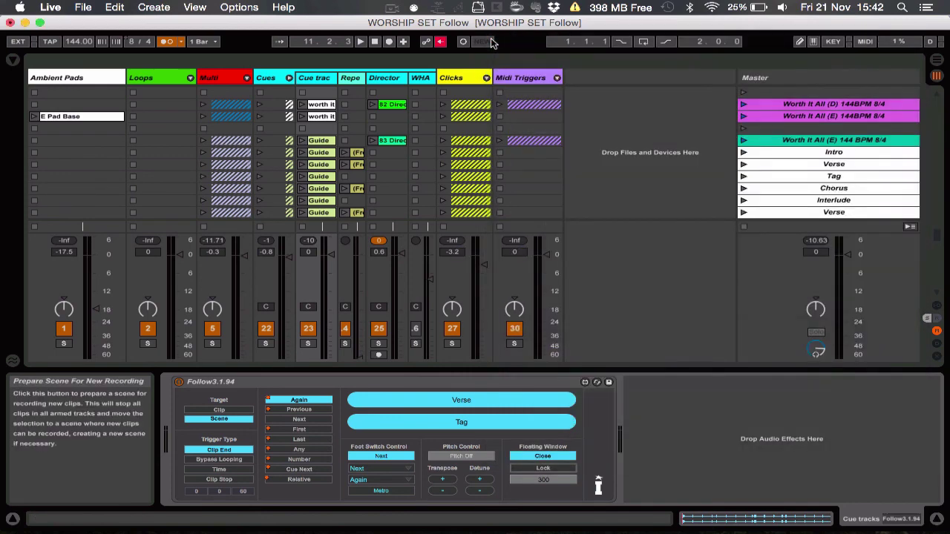